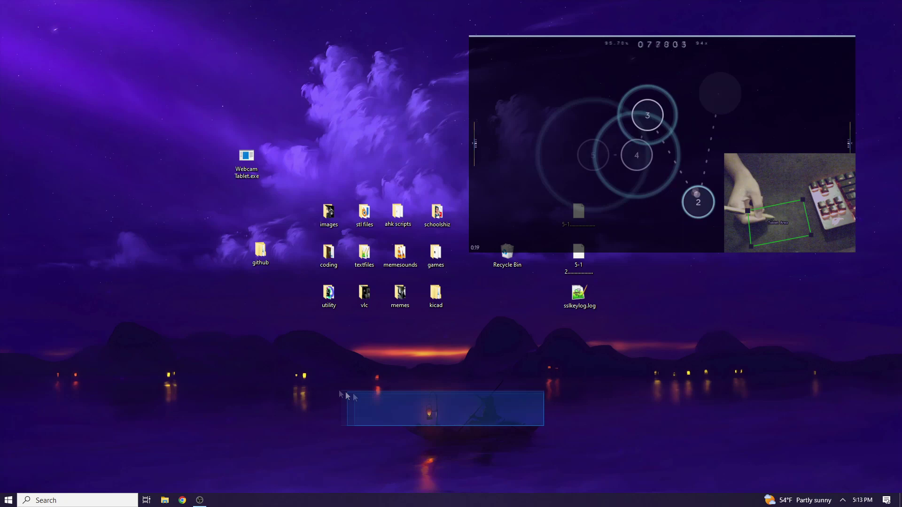
After several desktop drags, move the Webcam Tablet.exe icon lower and launch it
{"action": "left_click_drag", "start_coordinate": [309, 371], "coordinate": [430, 428]}
{"action": "left_click_drag", "start_coordinate": [387, 405], "coordinate": [535, 468]}
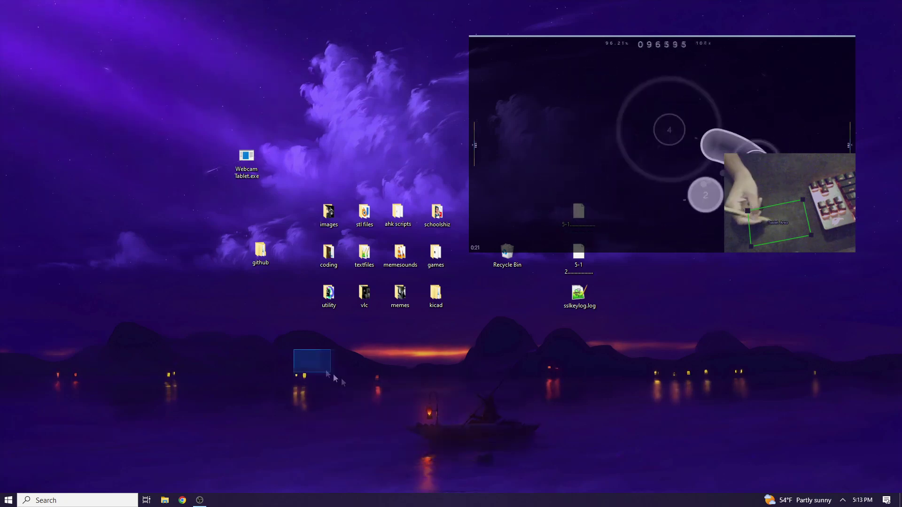
{"action": "mouse_move", "coordinate": [294, 349]}
{"action": "left_mouse_down"}
{"action": "mouse_move", "coordinate": [463, 439]}
{"action": "mouse_move", "coordinate": [549, 464]}
{"action": "left_mouse_up"}
{"action": "left_click_drag", "start_coordinate": [272, 365], "coordinate": [456, 428]}
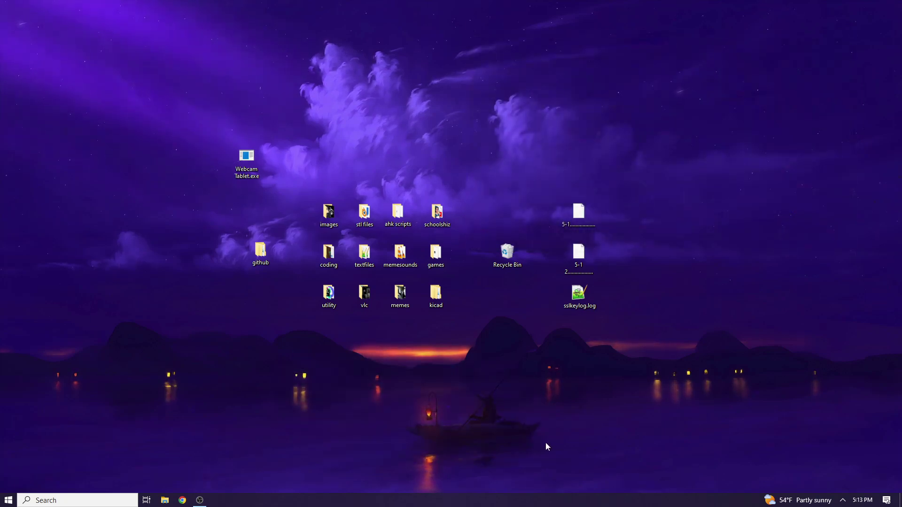
{"action": "left_click_drag", "start_coordinate": [409, 402], "coordinate": [550, 451]}
{"action": "left_click_drag", "start_coordinate": [344, 383], "coordinate": [525, 440]}
{"action": "mouse_move", "coordinate": [340, 355]}
{"action": "left_mouse_down"}
{"action": "mouse_move", "coordinate": [525, 440]}
{"action": "mouse_move", "coordinate": [381, 380]}
{"action": "left_mouse_up"}
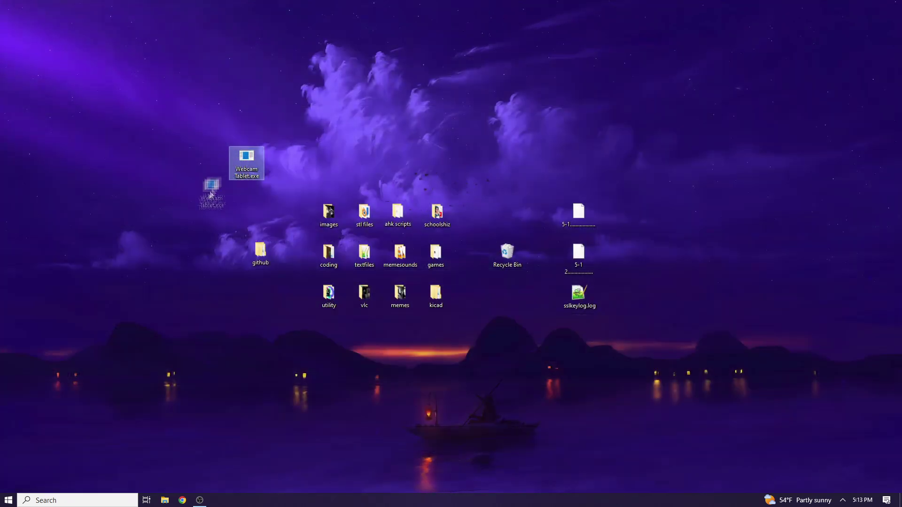
{"action": "left_click_drag", "start_coordinate": [246, 164], "coordinate": [181, 255]}
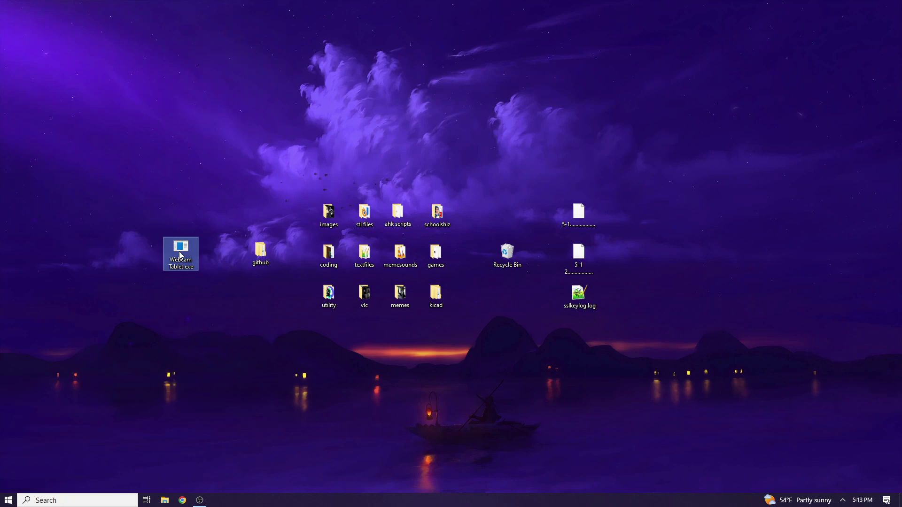
{"action": "double_click", "coordinate": [182, 248]}
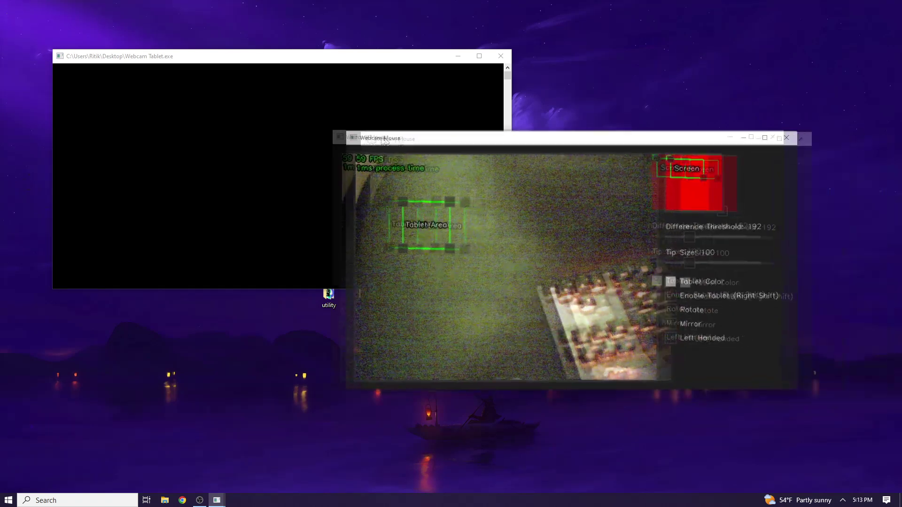
Move the Webcam Mouse camera-feed window further left on the screen
{"action": "left_click_drag", "start_coordinate": [810, 141], "coordinate": [363, 134]}
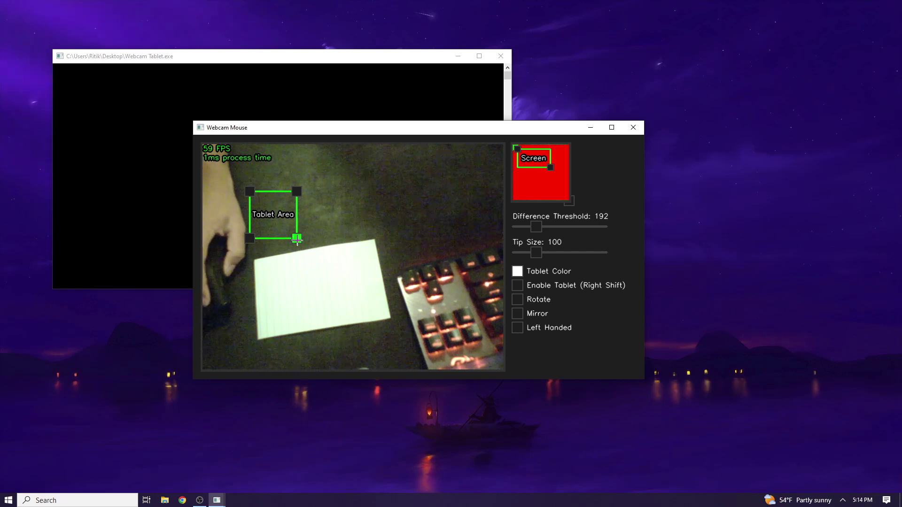
Place all four Tablet Area corners on the paper's corners, fine-tuning both bottom corners
{"action": "left_click_drag", "start_coordinate": [296, 239], "coordinate": [385, 314]}
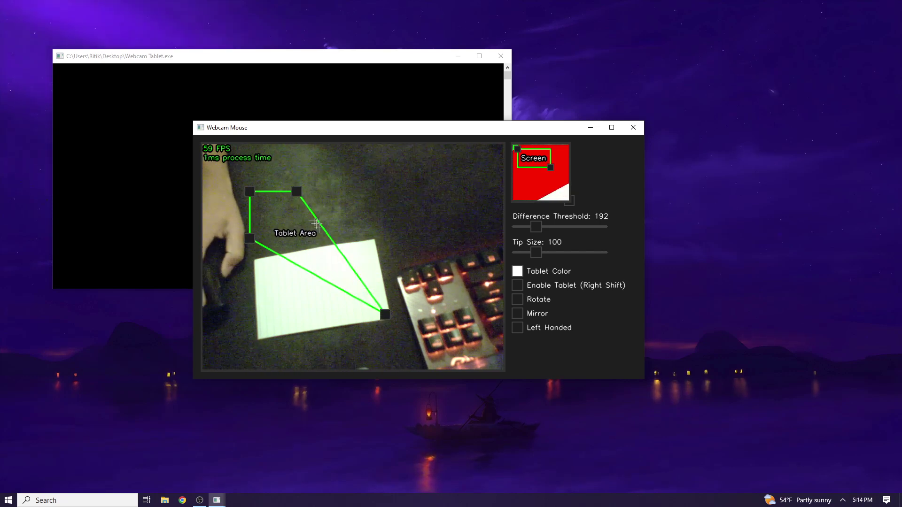
{"action": "left_click_drag", "start_coordinate": [299, 193], "coordinate": [371, 244]}
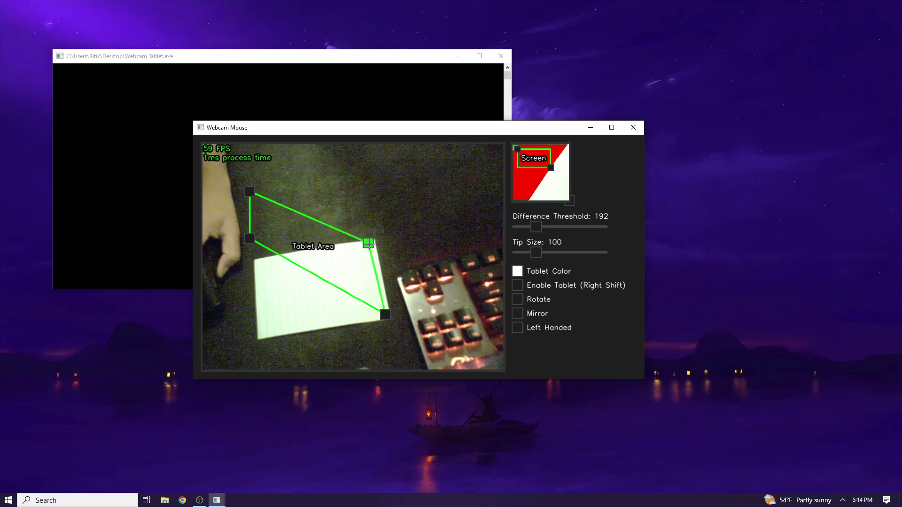
{"action": "left_click_drag", "start_coordinate": [249, 240], "coordinate": [262, 335]}
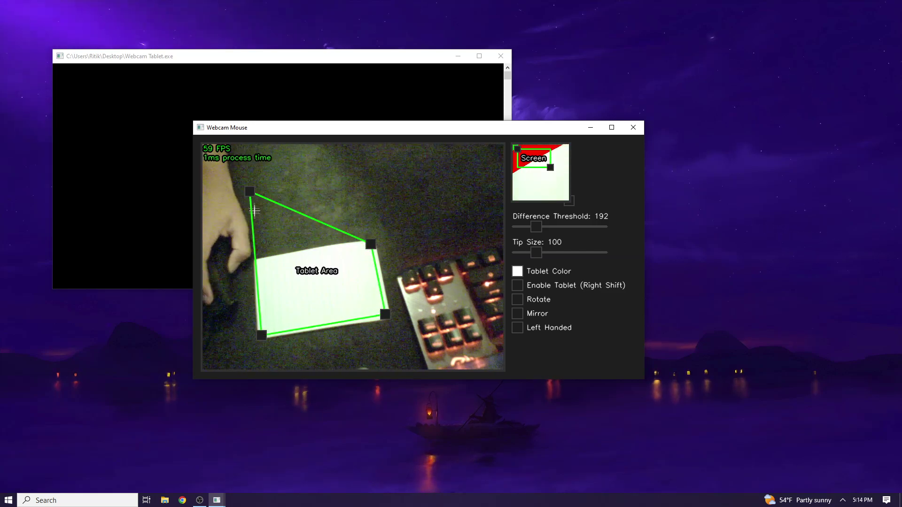
{"action": "left_click_drag", "start_coordinate": [250, 192], "coordinate": [258, 262]}
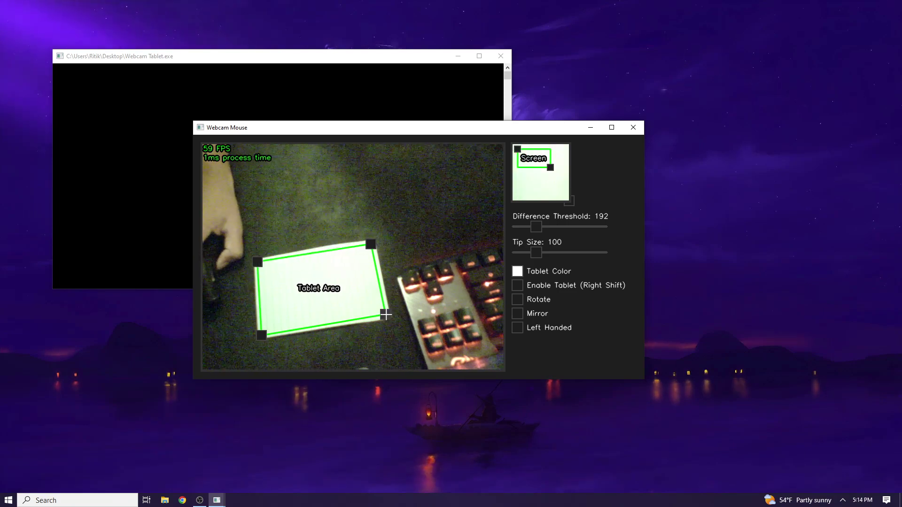
{"action": "left_click_drag", "start_coordinate": [386, 314], "coordinate": [386, 316]}
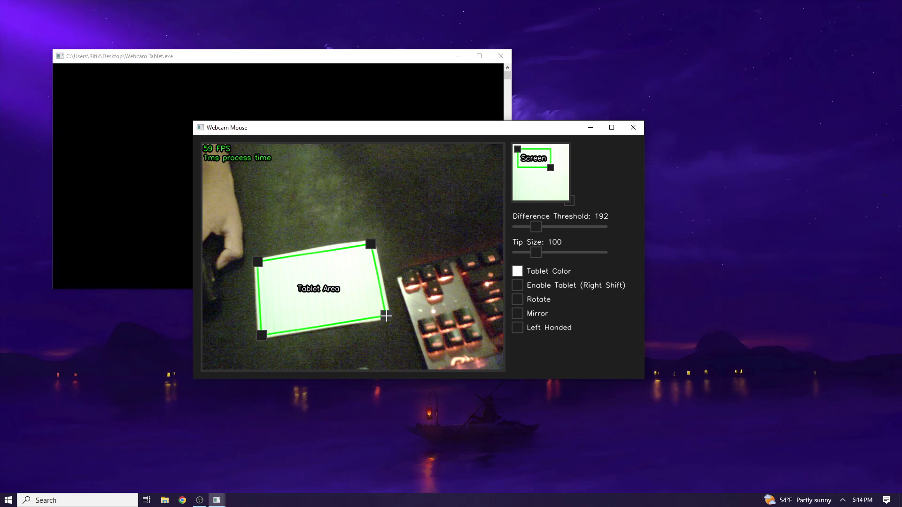
{"action": "left_click_drag", "start_coordinate": [262, 338], "coordinate": [262, 334]}
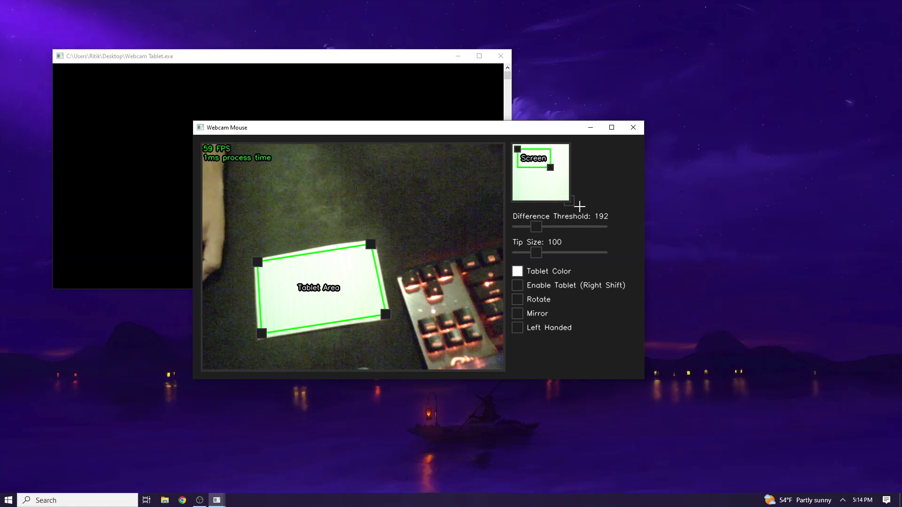
Pull the screen preview's bottom-right handle to make the box wider and shorter
{"action": "left_click_drag", "start_coordinate": [571, 202], "coordinate": [588, 189]}
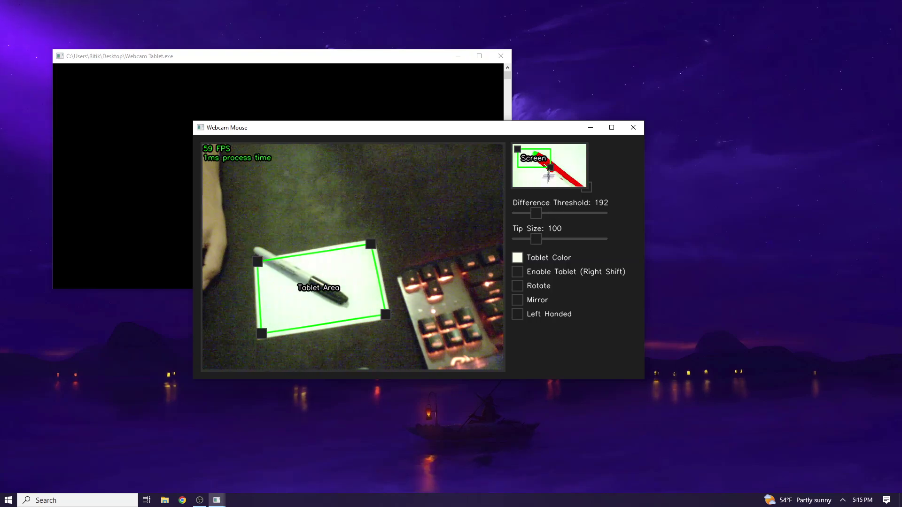
Drag the Screen rectangle's corner outward to enlarge it inside the preview
{"action": "left_click_drag", "start_coordinate": [550, 169], "coordinate": [575, 182]}
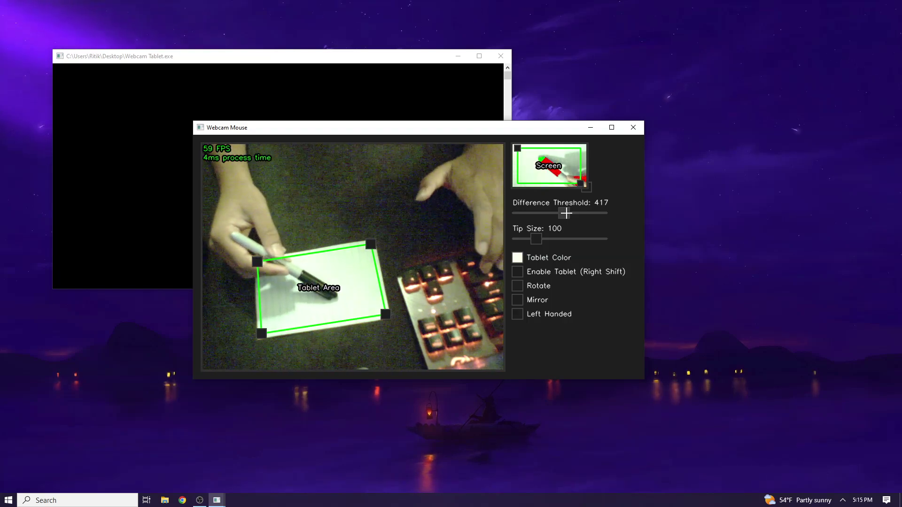
Check Enable Tablet using the Right Shift key
{"action": "key", "text": "Shift_R"}
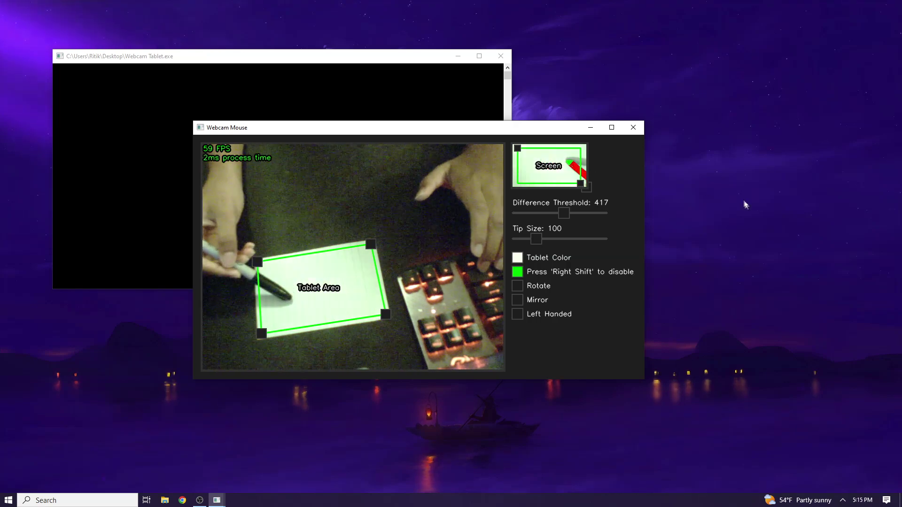